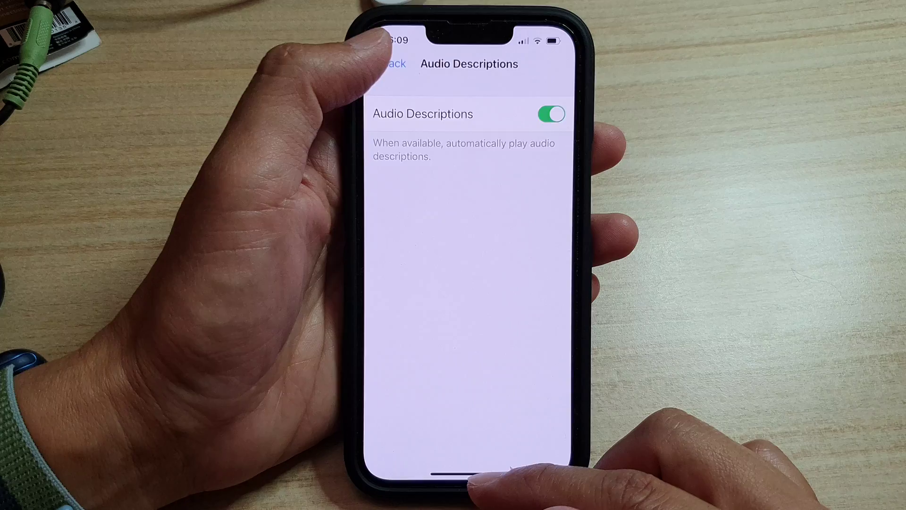
Step: Back out of the Audio Descriptions page and swipe up to the home screen
left_click(393, 67)
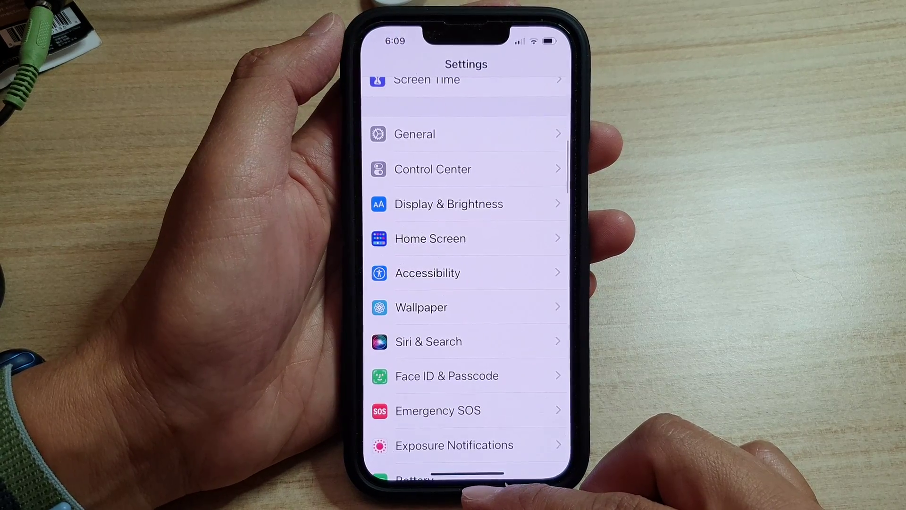
left_click_drag(468, 482, 581, 354)
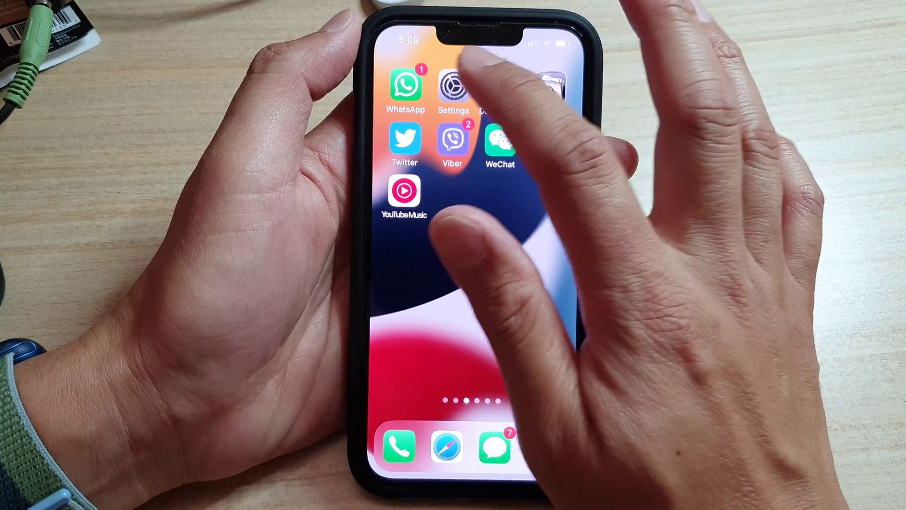
Step: Launch Settings from the home screen and go into Accessibility
left_click(452, 87)
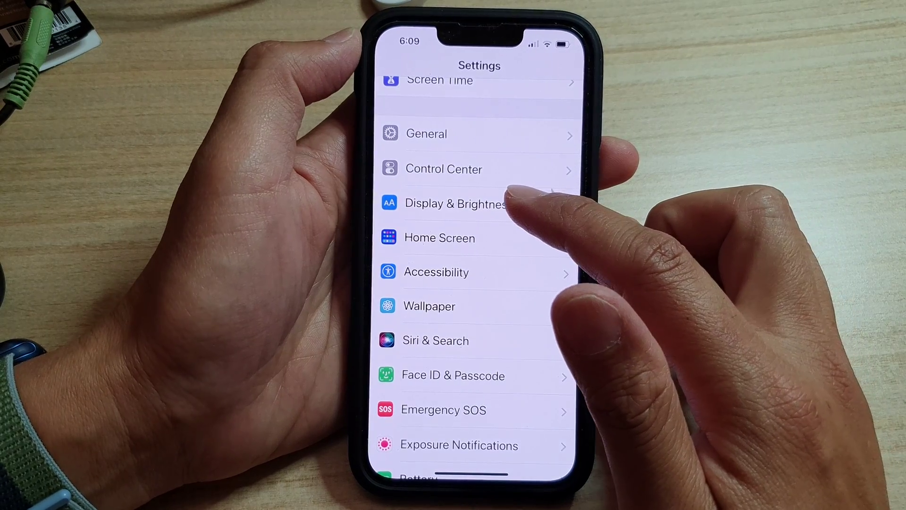
scroll(510, 205, "up", 10)
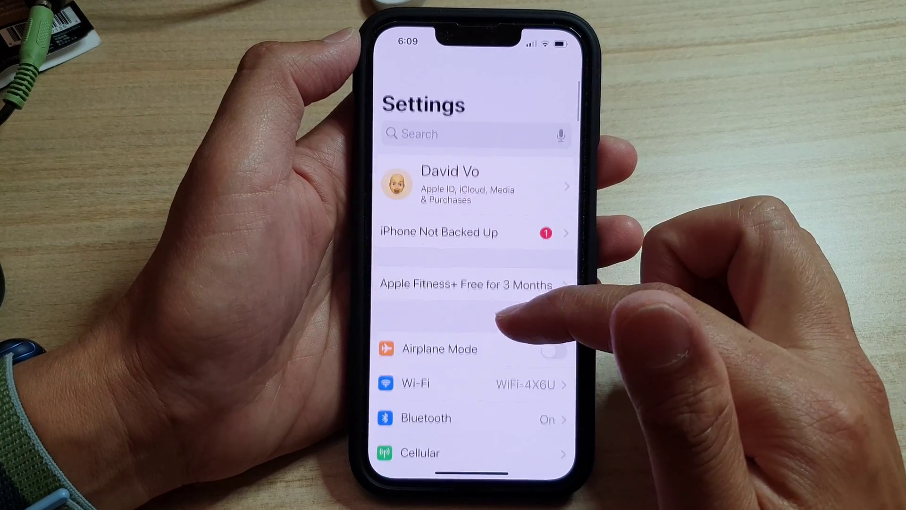
scroll(499, 322, "down", 3)
scroll(506, 253, "down", 3)
scroll(495, 273, "down", 3)
scroll(506, 242, "down", 3)
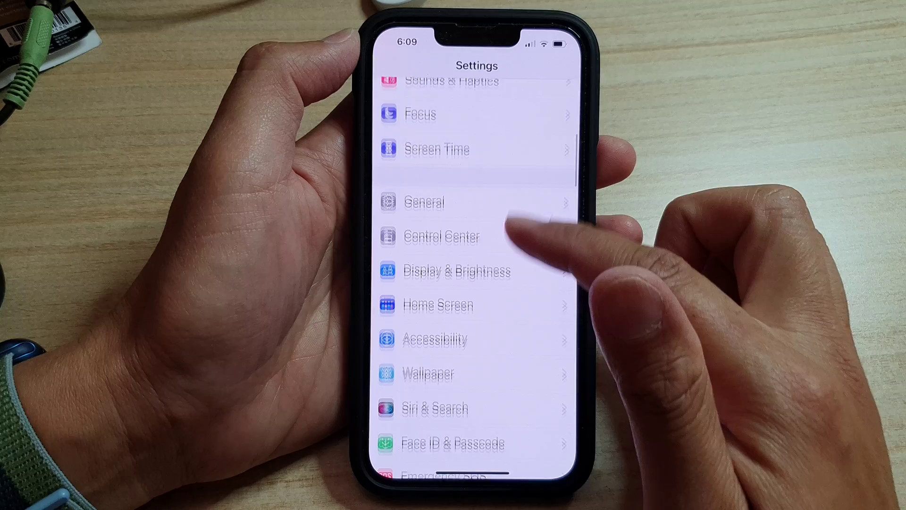
left_click(496, 256)
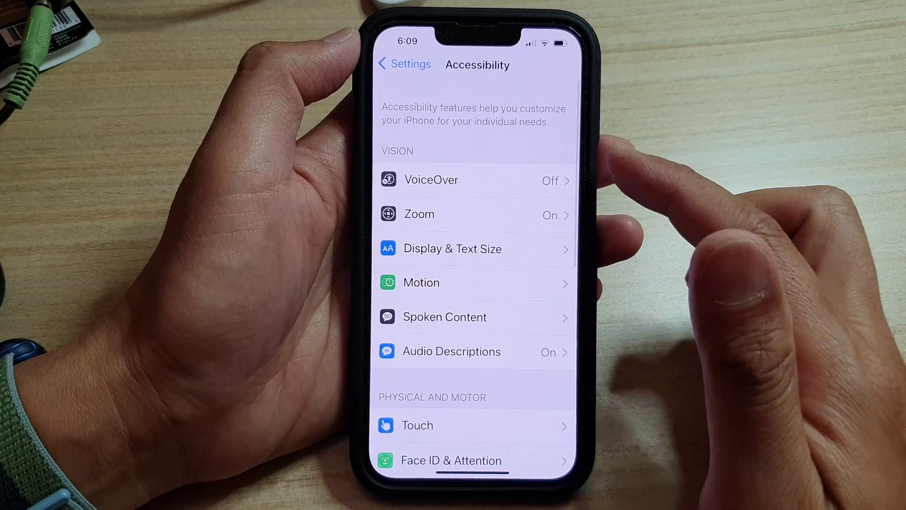
scroll(553, 304, "down", 2)
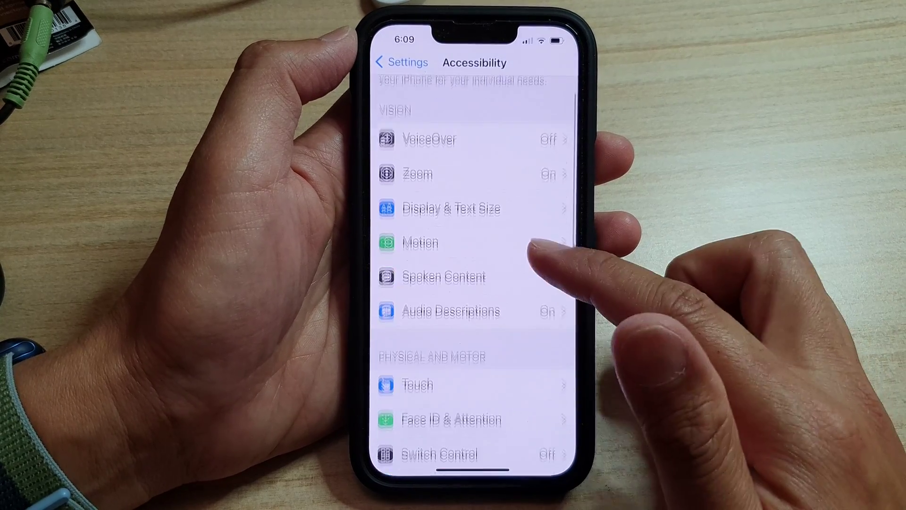
Step: Switch on Audio Descriptions, then swipe up to the home screen
left_click(545, 301)
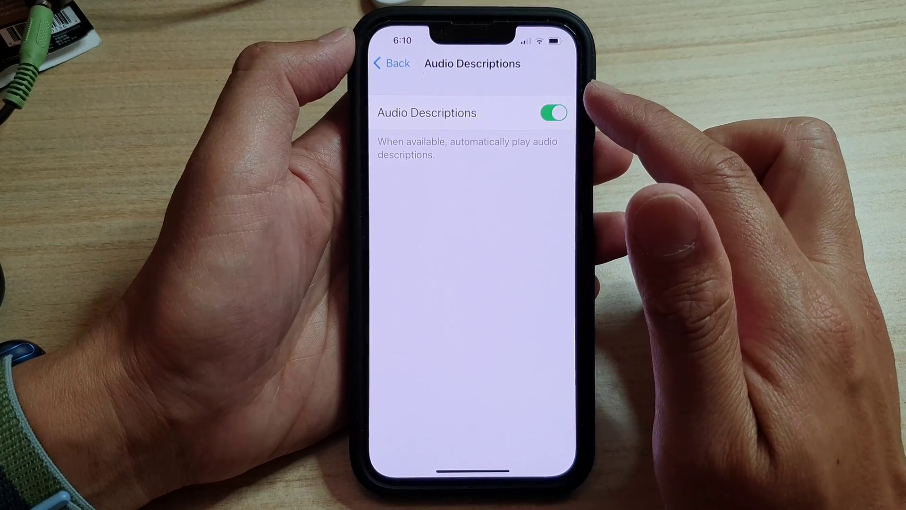
left_click(556, 112)
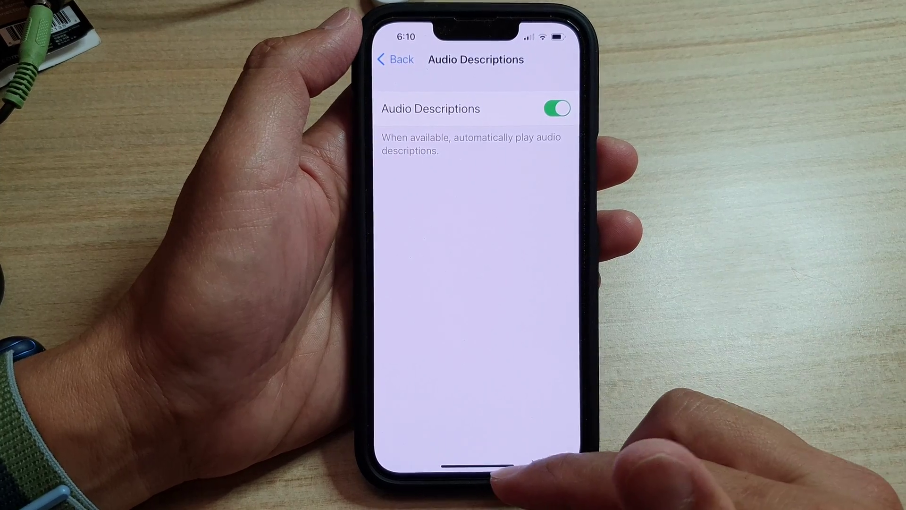
left_click_drag(478, 466, 524, 369)
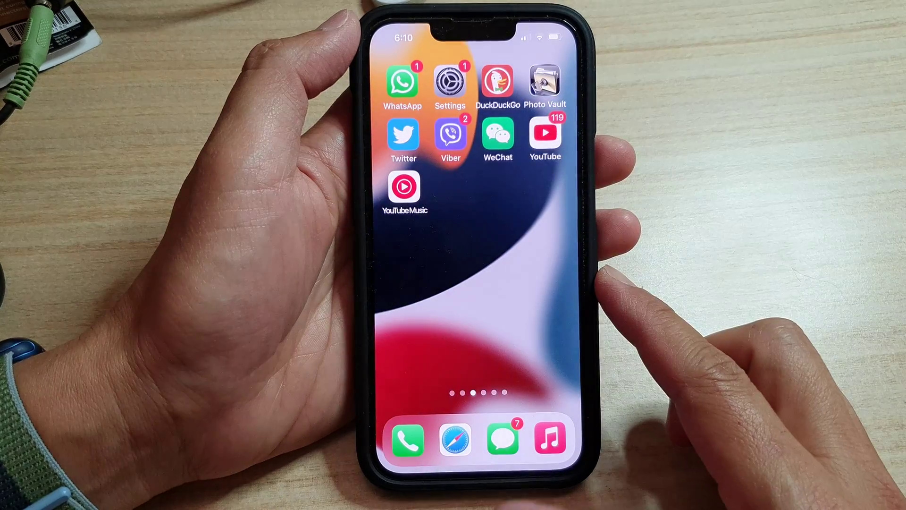